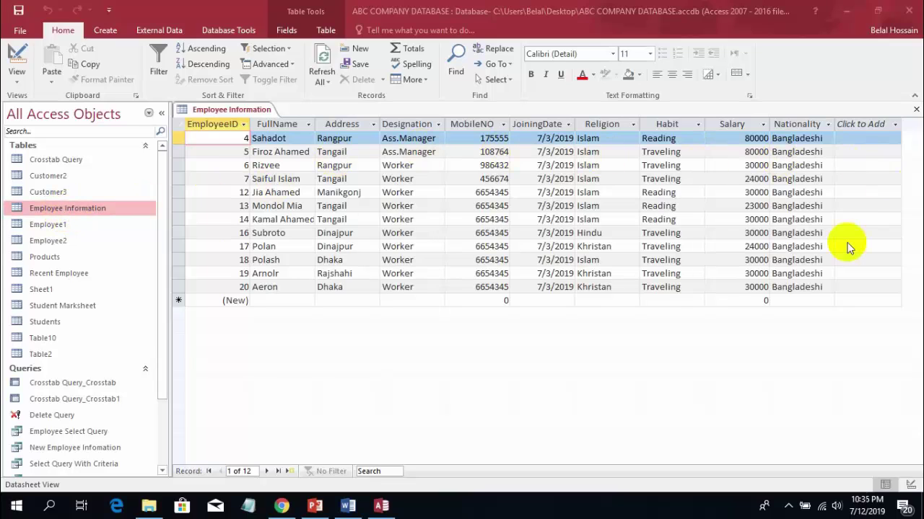
Step: Start an Excel spreadsheet export of the Employee Information table
left_click(42, 214)
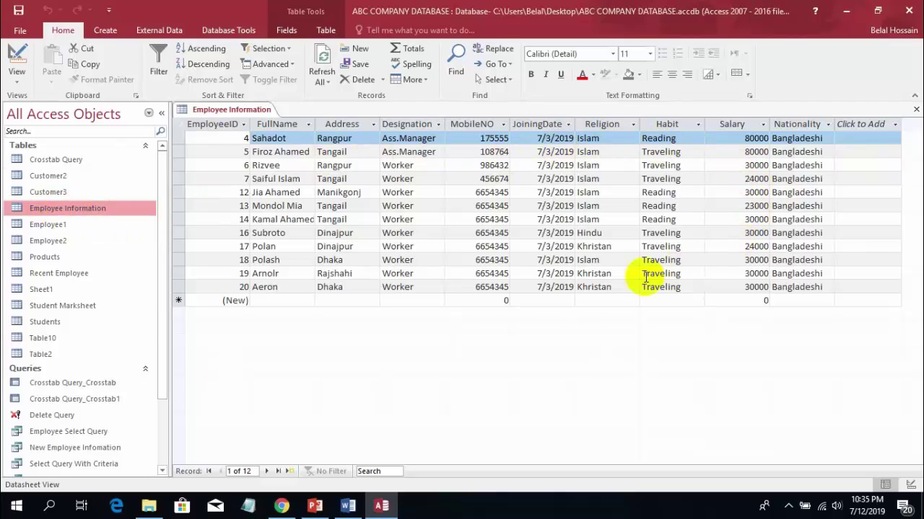
left_click(229, 30)
left_click(165, 30)
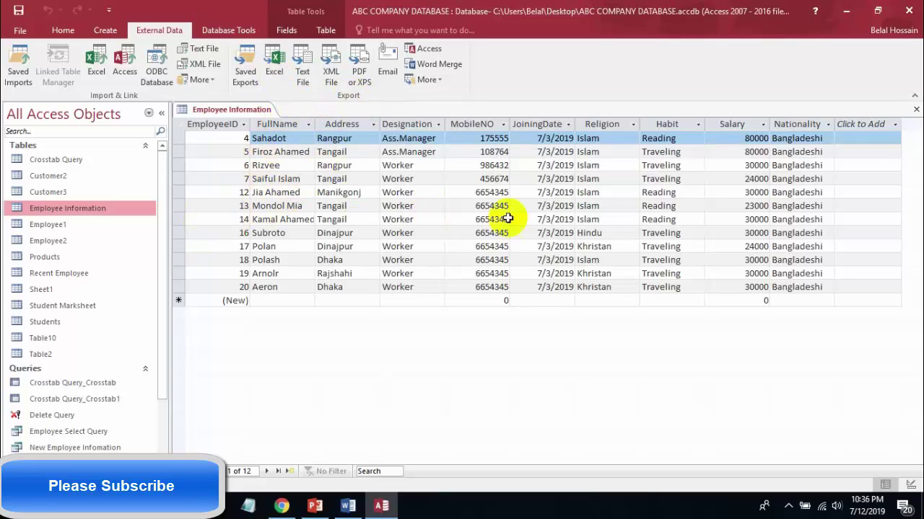
left_click(220, 140)
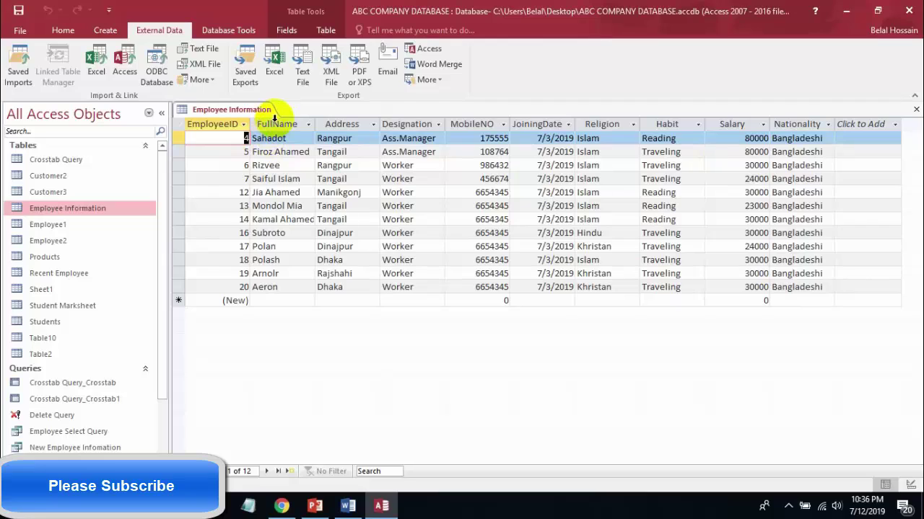
left_click(279, 81)
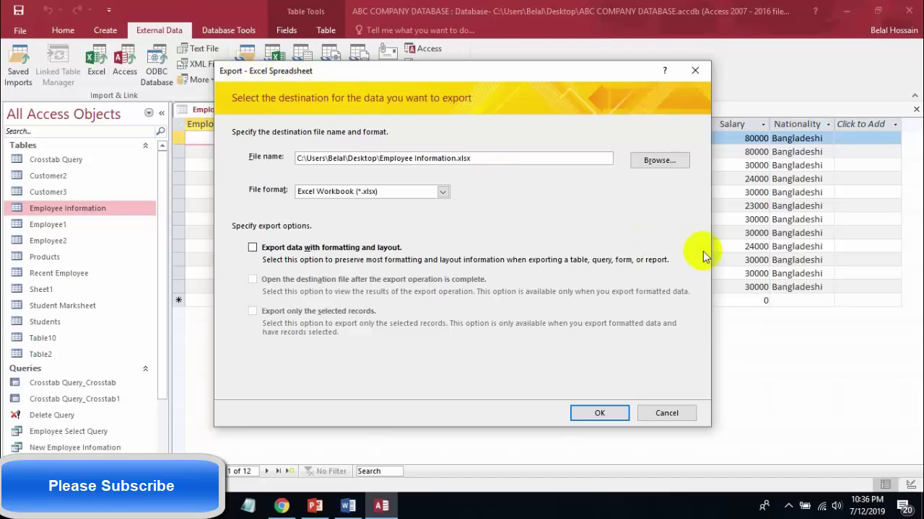
Step: Export the table to the Desktop as an Excel workbook named Employee Informationgggggggggggg
left_click(655, 164)
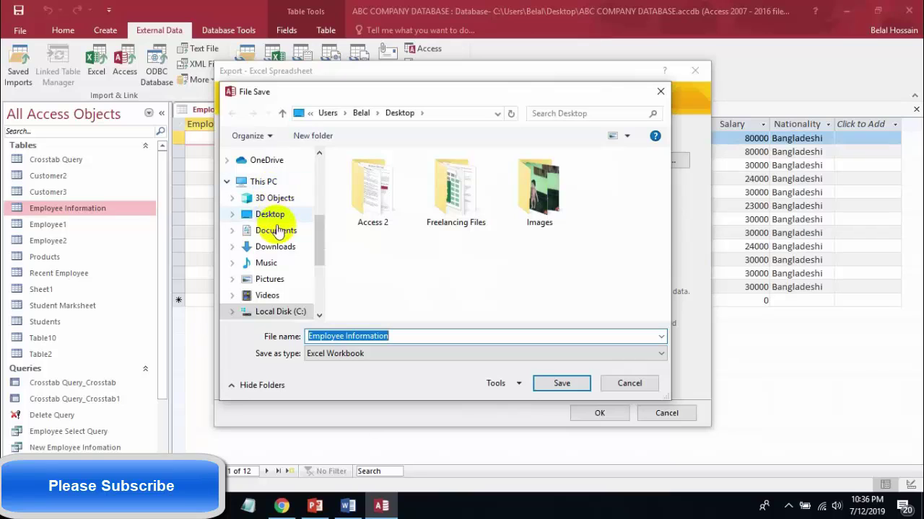
left_click(277, 216)
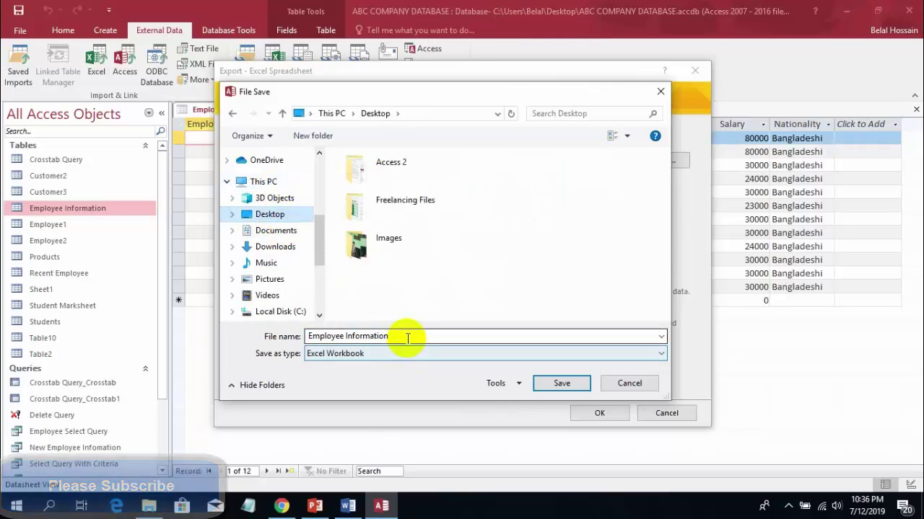
left_click(407, 337)
left_click(408, 337)
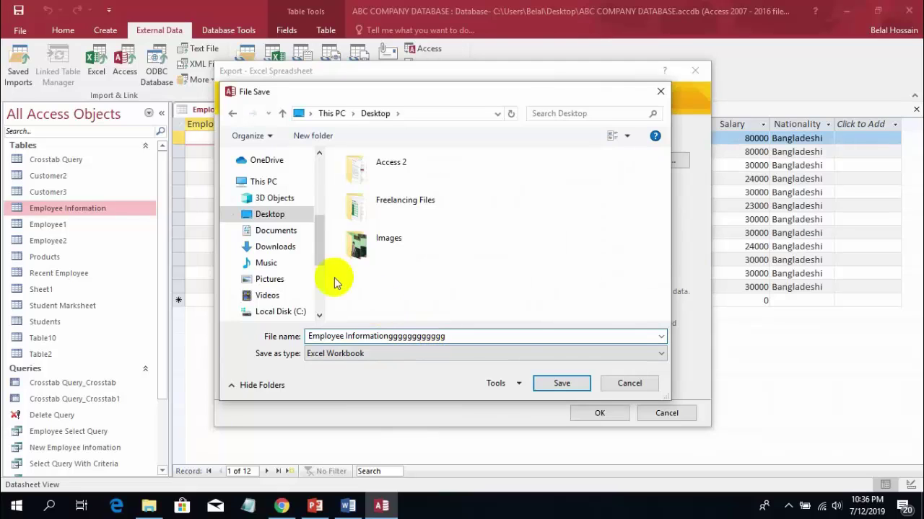
left_click(551, 385)
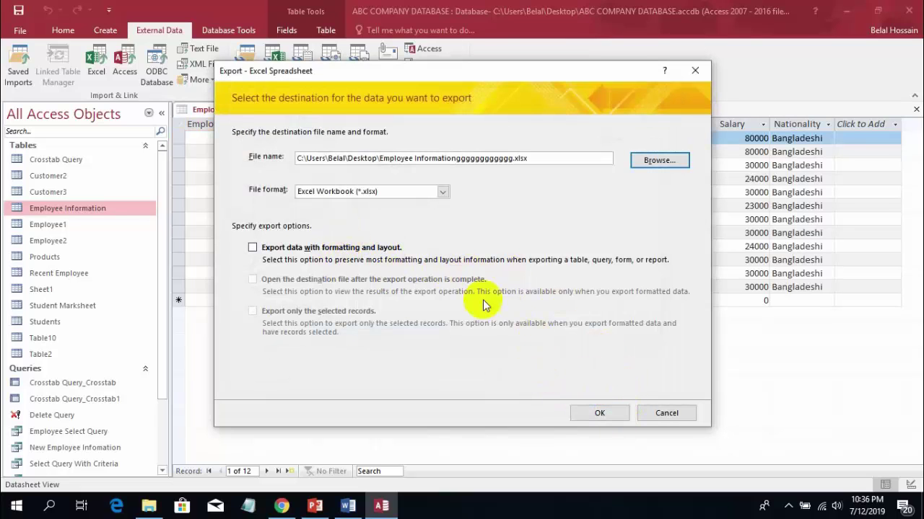
left_click(599, 414)
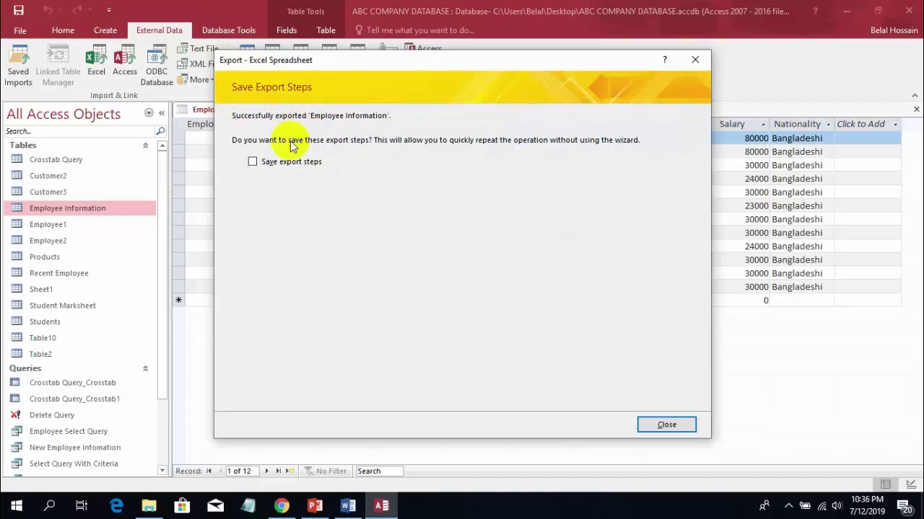
Step: Save the export steps under the suggested name without a description or an Outlook task
left_click(252, 162)
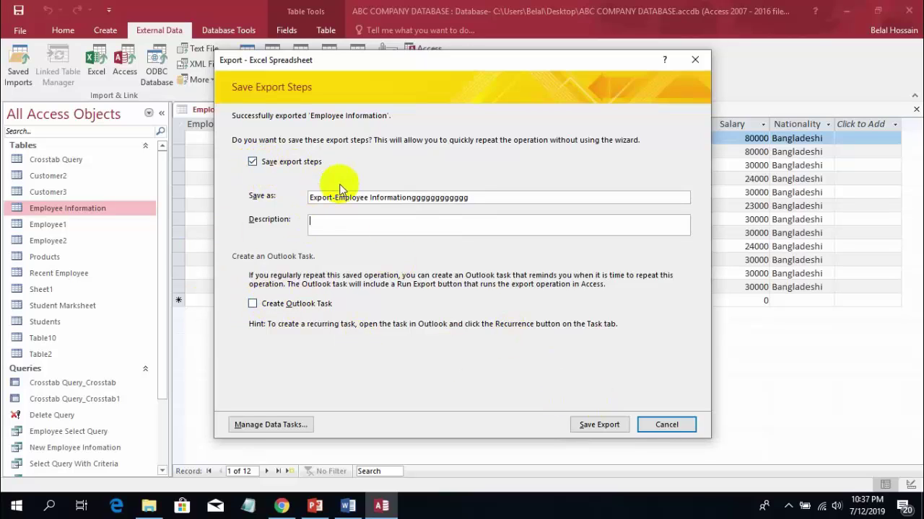
left_click(593, 423)
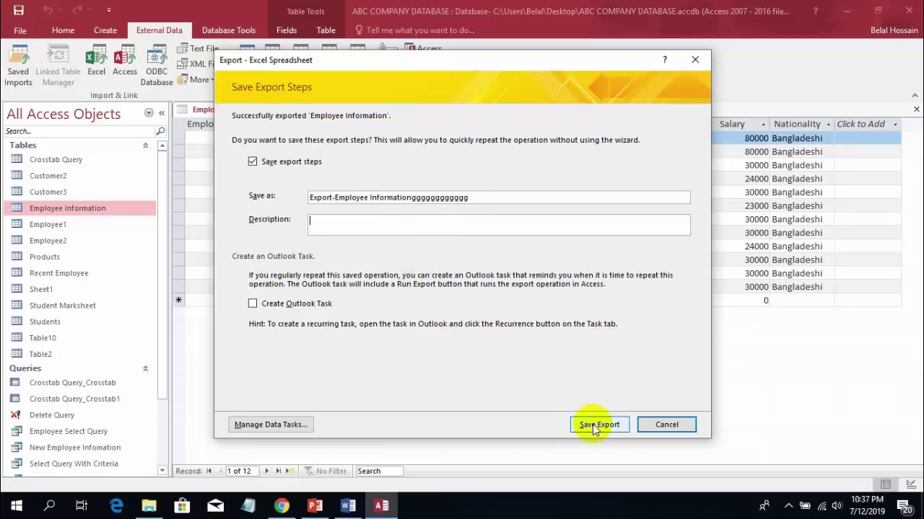
left_click(594, 427)
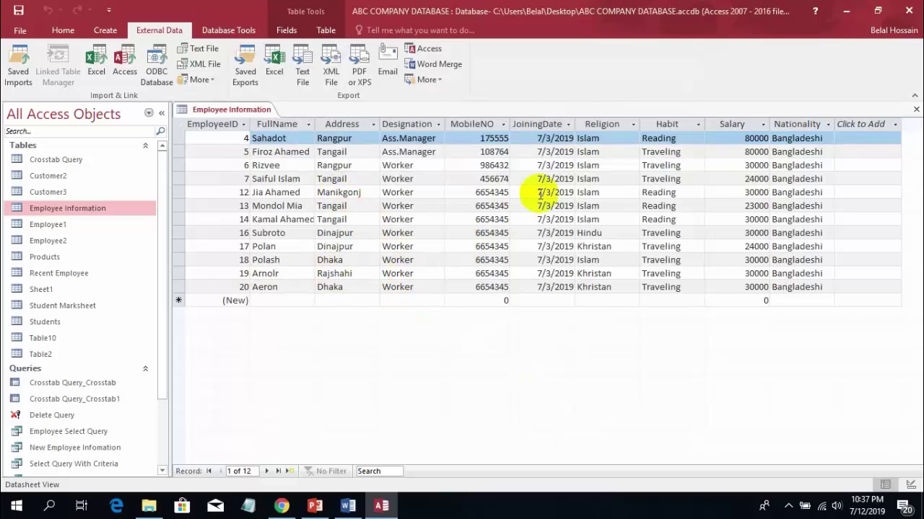
Step: Minimize the database and open the exported Employee Information workbook from the desktop in Excel
left_click(844, 11)
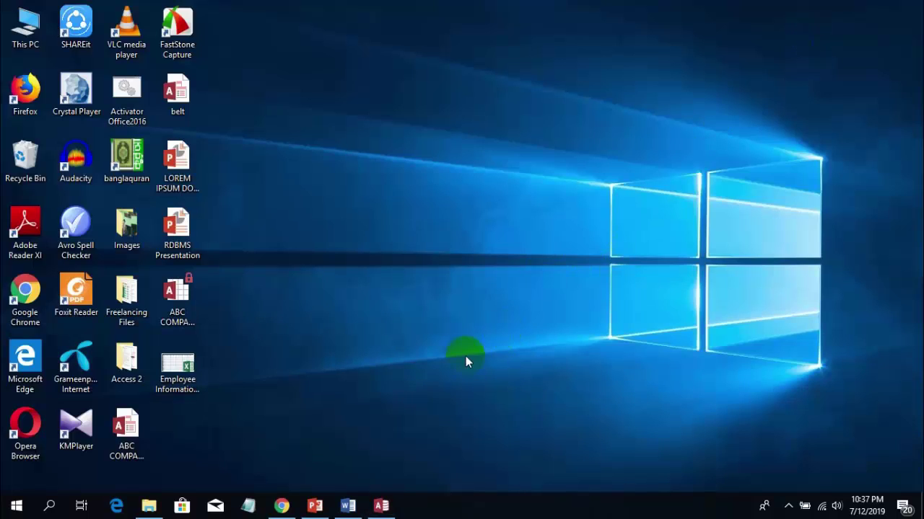
left_click(191, 378)
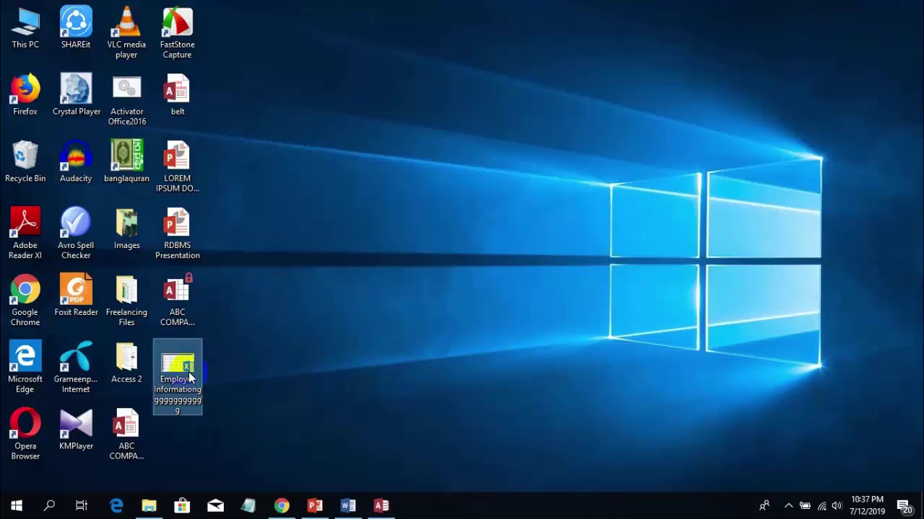
right_click(191, 377)
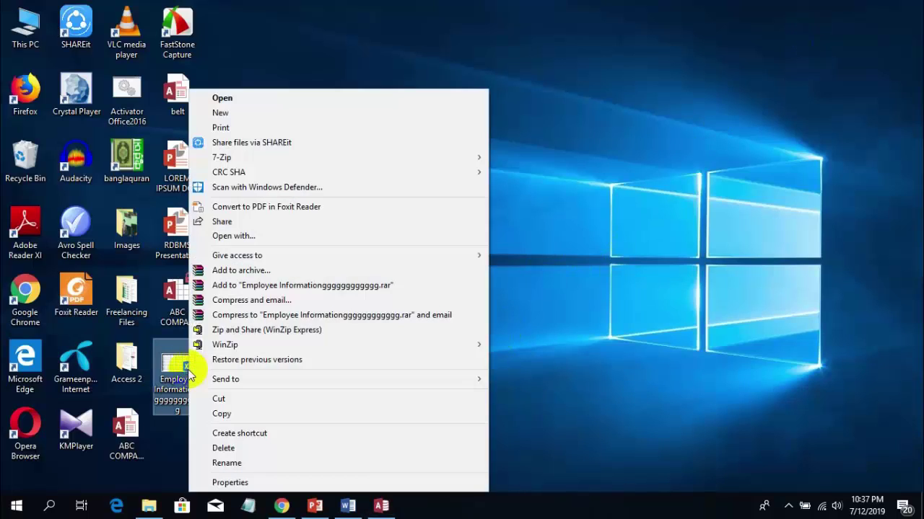
left_click(243, 103)
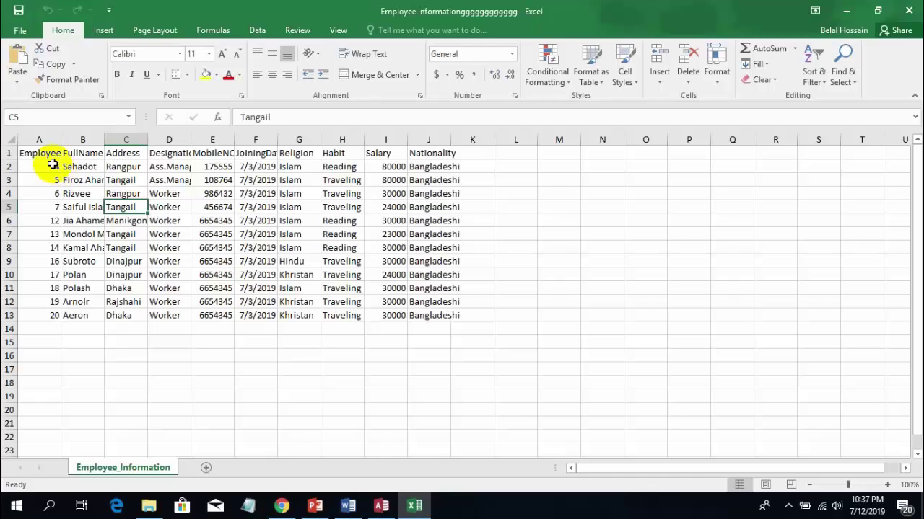
Step: Examine the exported employee records and fields in the Employee_Information sheet, and close the workbook
left_click_drag(53, 165, 453, 325)
left_click(231, 265)
left_click(295, 221)
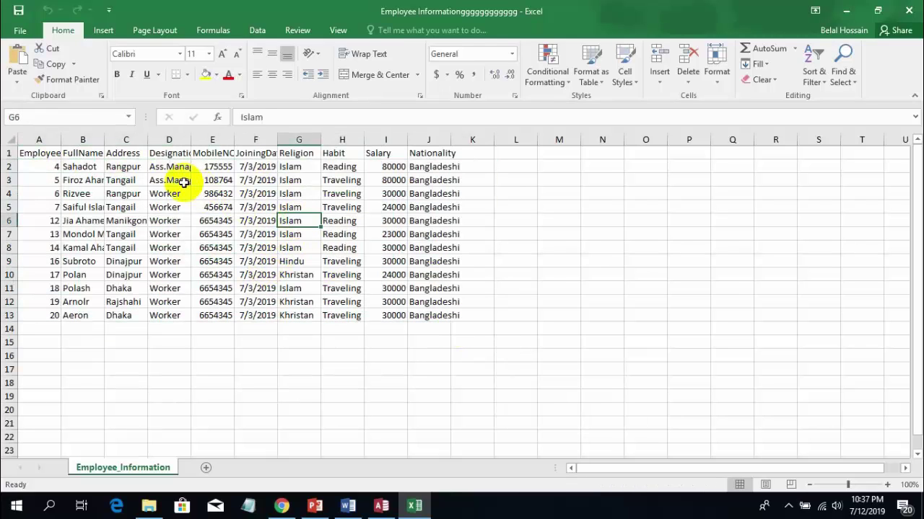
left_click(184, 182)
left_click(76, 192)
left_click_drag(41, 168, 468, 326)
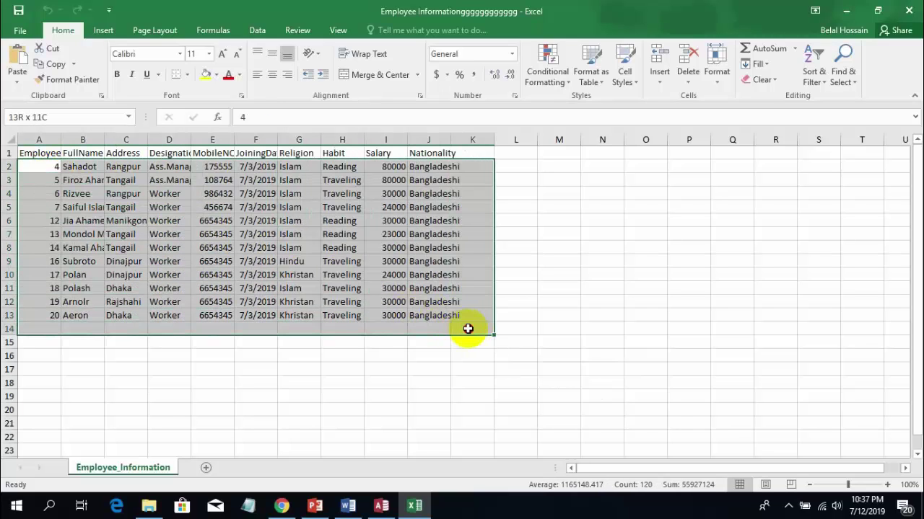
left_click(137, 207)
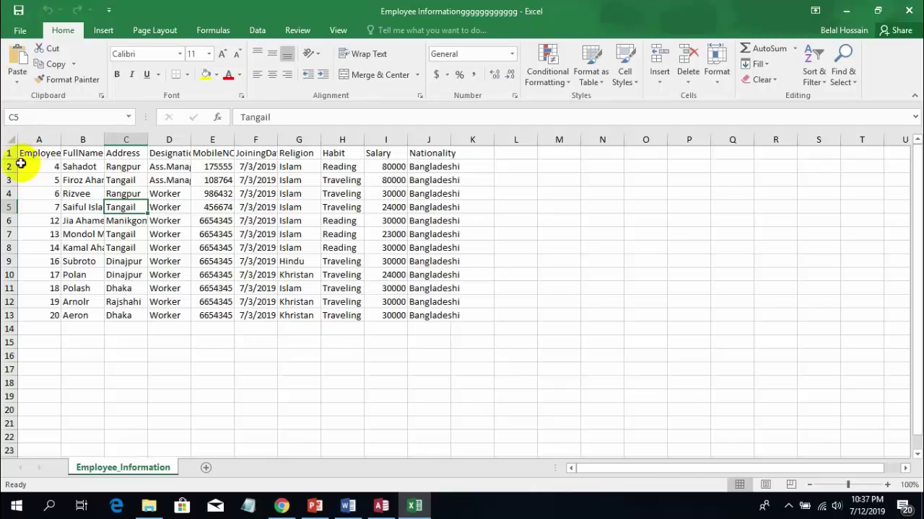
left_click_drag(21, 163, 462, 320)
left_click(213, 248)
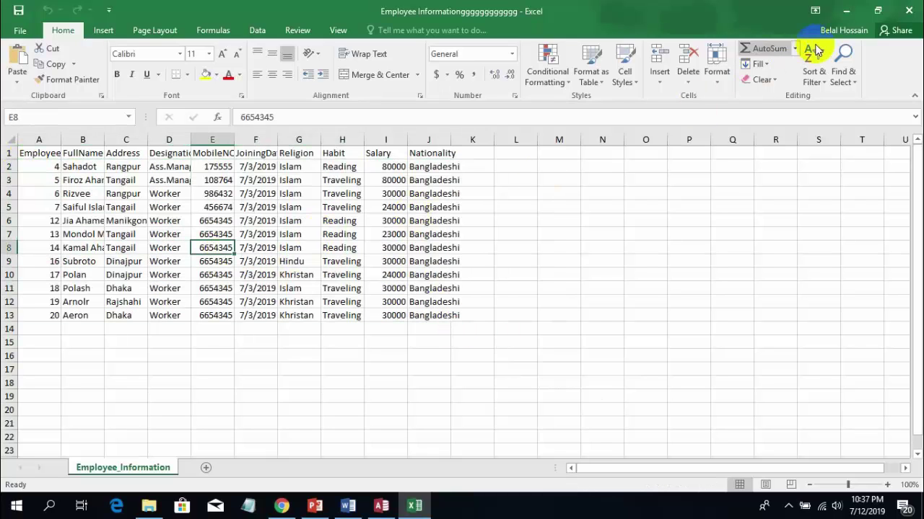
left_click(909, 10)
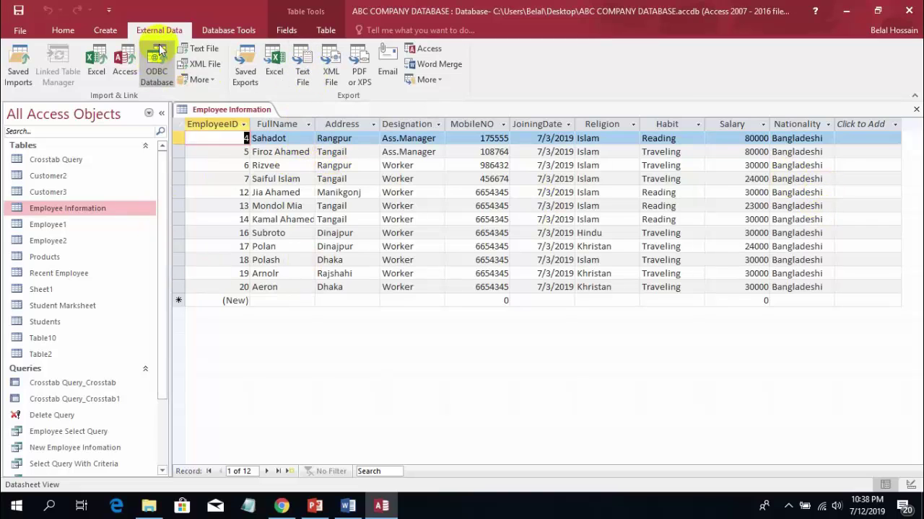
Step: Start a text file export of the Employee Information table to the Desktop, appending a run of k letters to the suggested file name
left_click(304, 84)
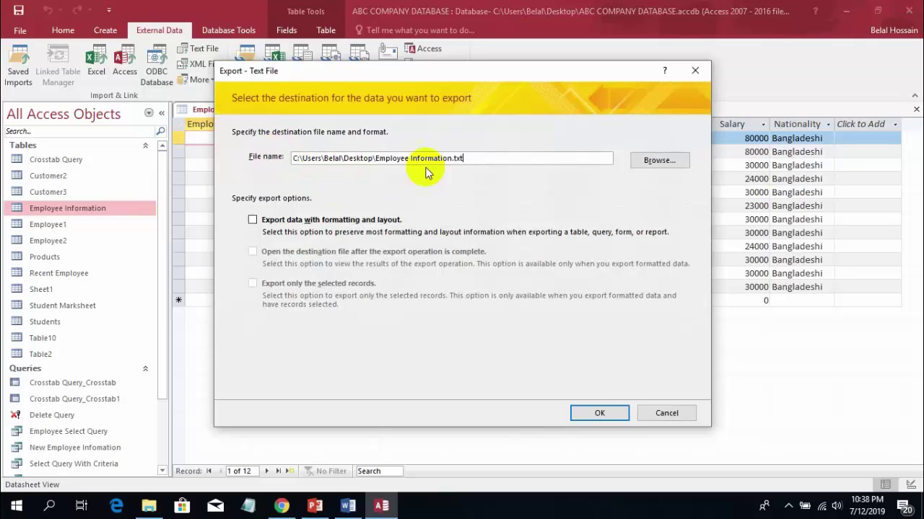
left_click(639, 161)
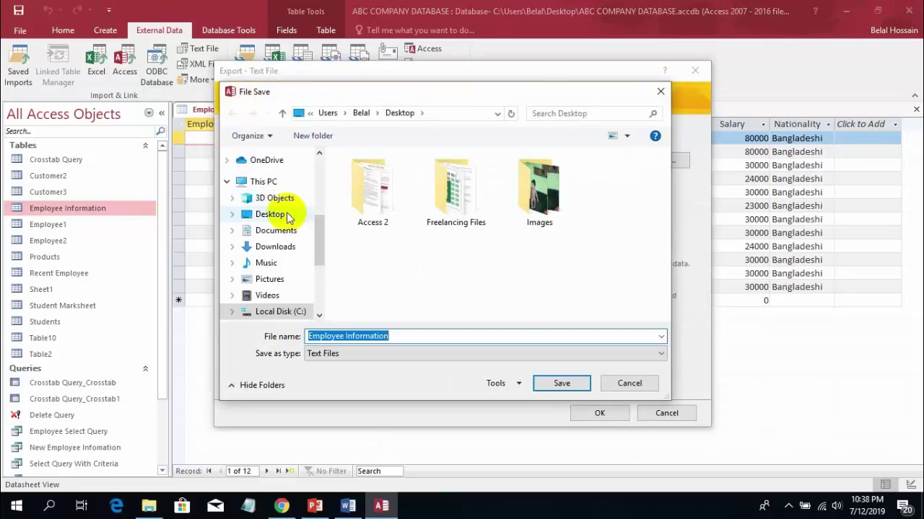
scroll(275, 200, "up", 3)
scroll(271, 200, "up", 3)
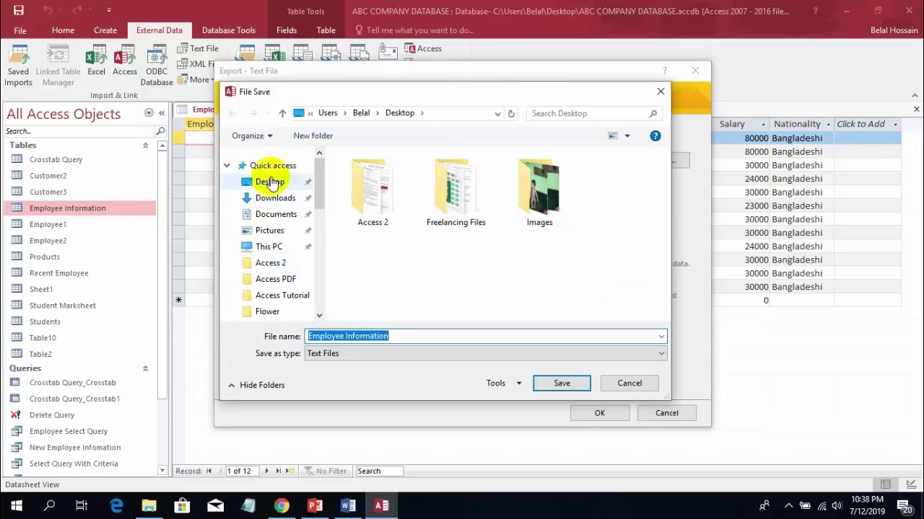
left_click(271, 184)
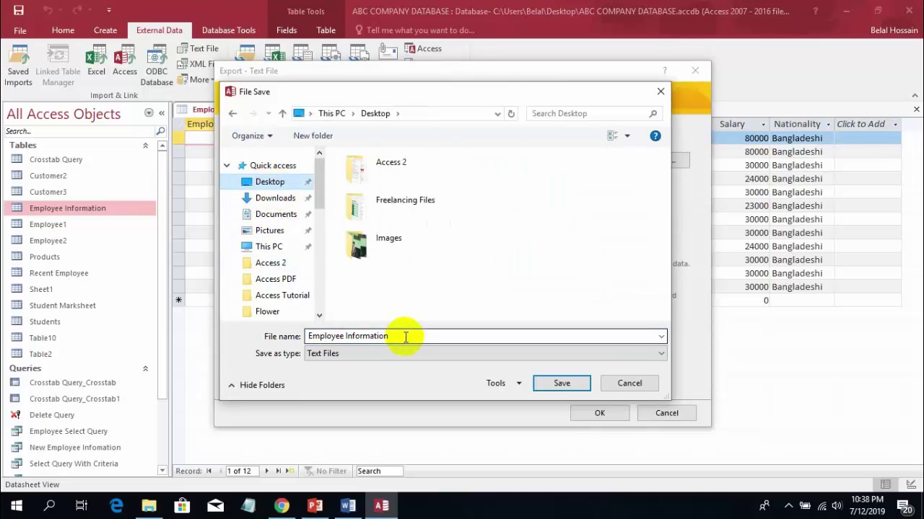
left_click(405, 337)
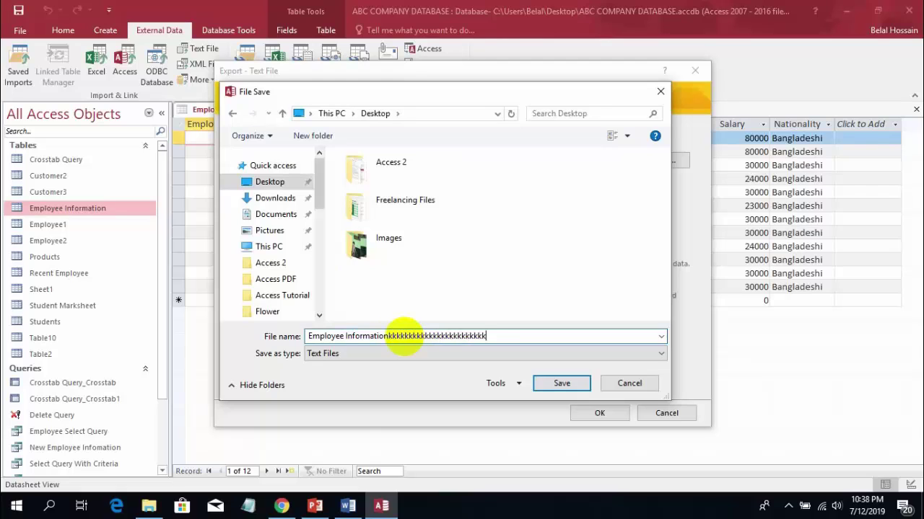
left_click(561, 386)
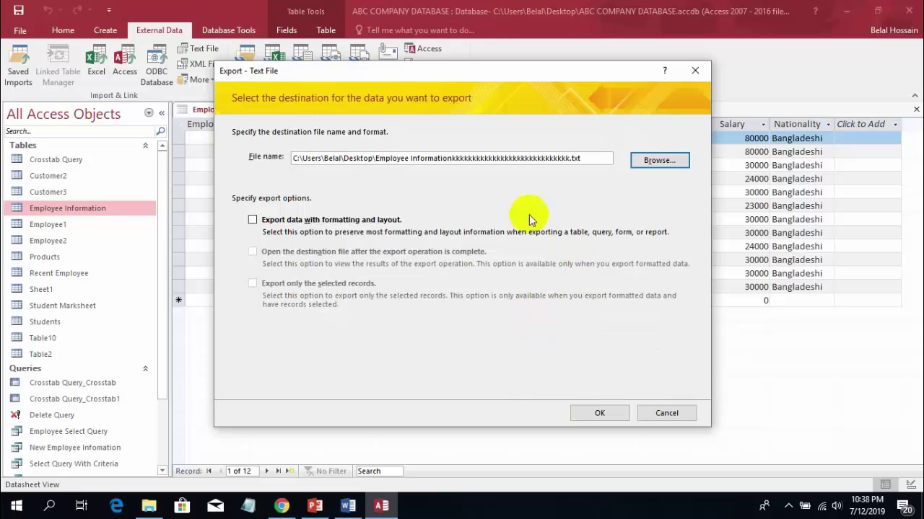
Step: Proceed with the text export, compare the Fixed Width and Delimited formats, and continue with Delimited
left_click(599, 414)
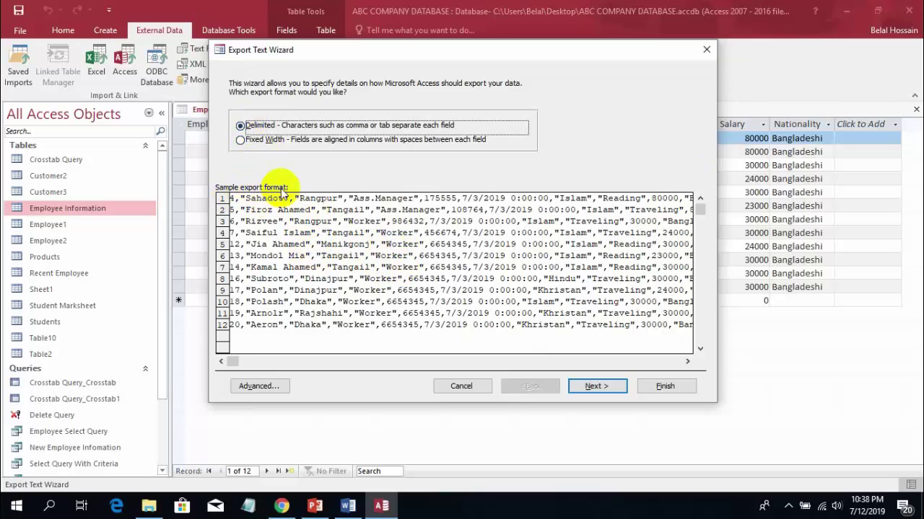
left_click(240, 140)
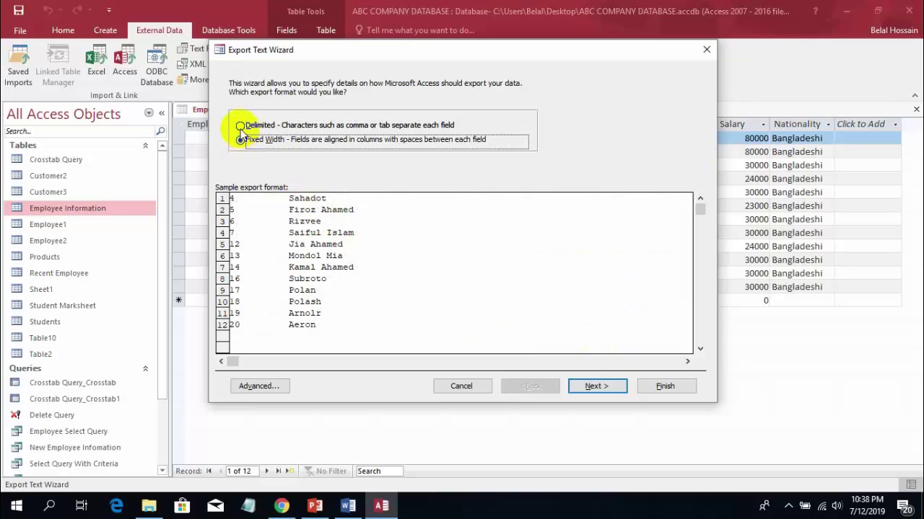
left_click(241, 126)
left_click(241, 140)
left_click(241, 129)
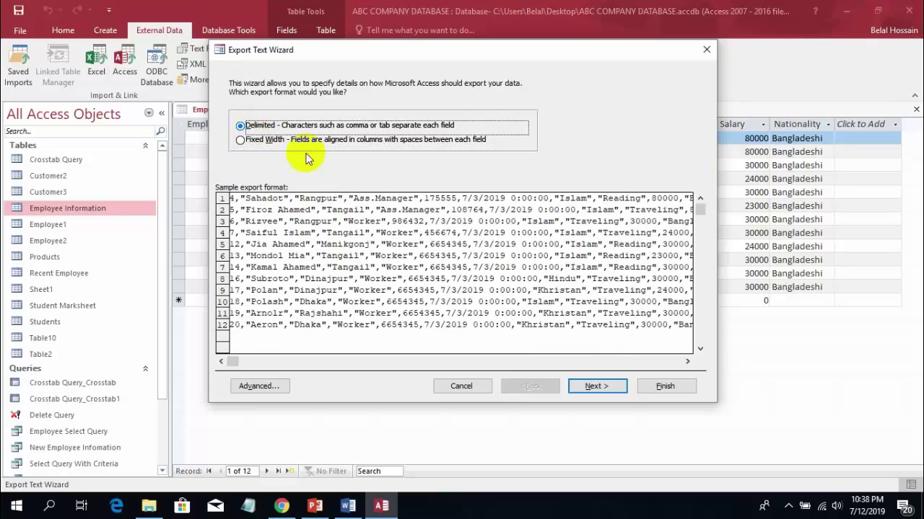
left_click(597, 386)
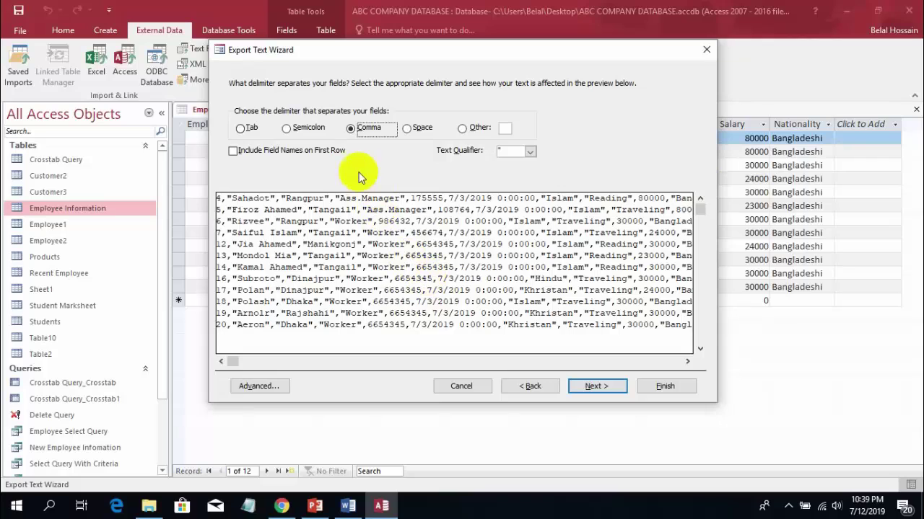
Step: Compare the Tab, Semicolon, Comma, Space and Other delimiters in the preview, then continue the text export with Comma
left_click(239, 128)
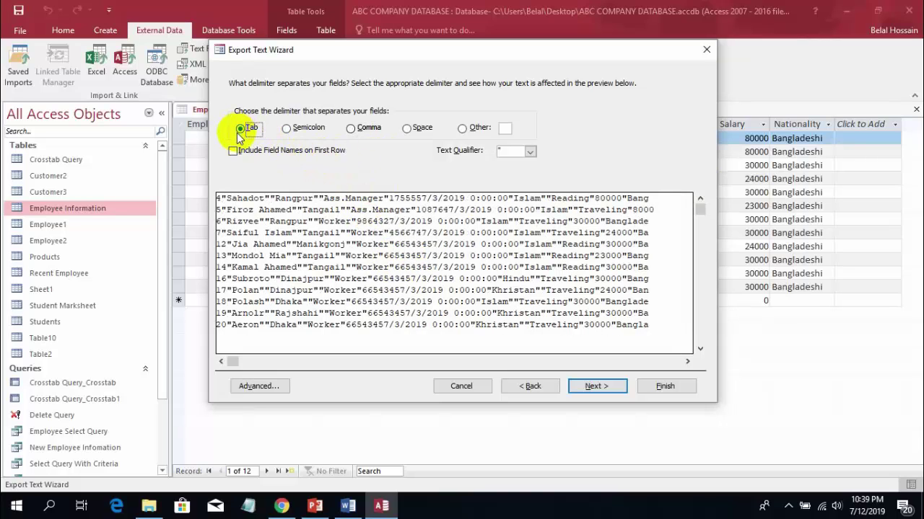
left_click(287, 130)
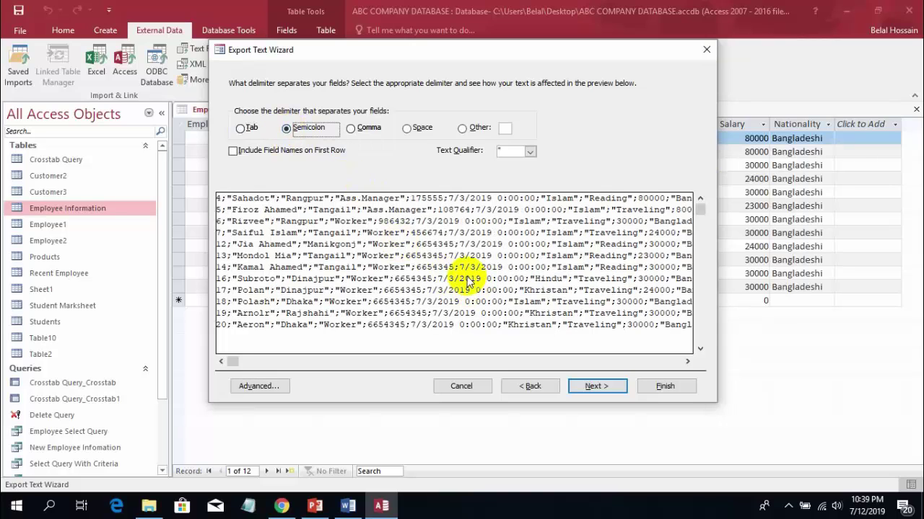
left_click(353, 130)
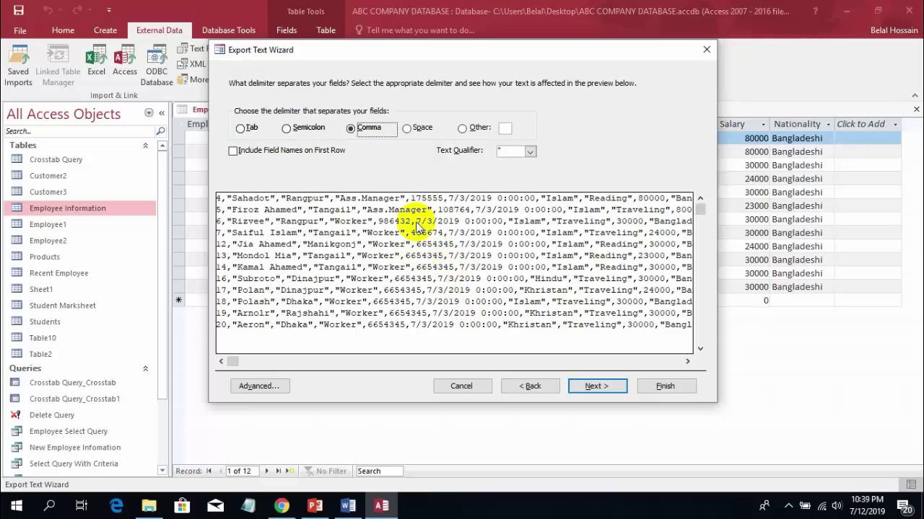
left_click(406, 130)
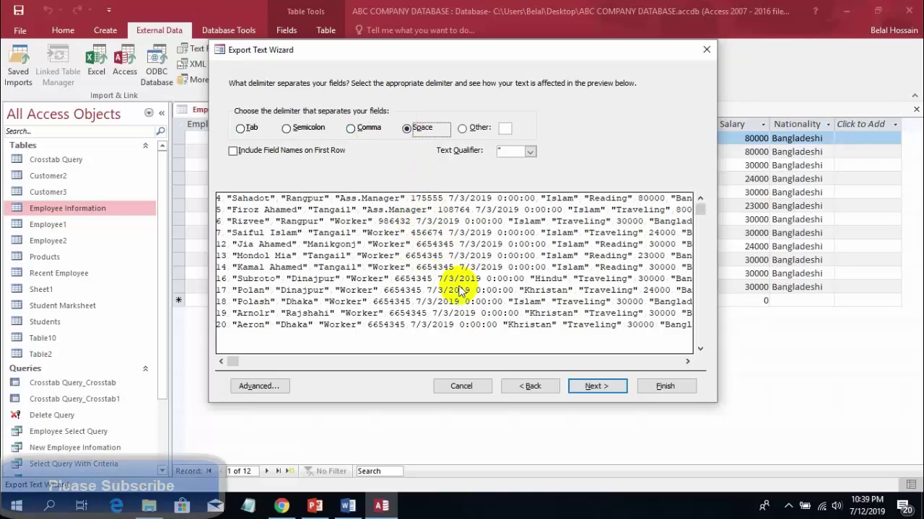
left_click(460, 130)
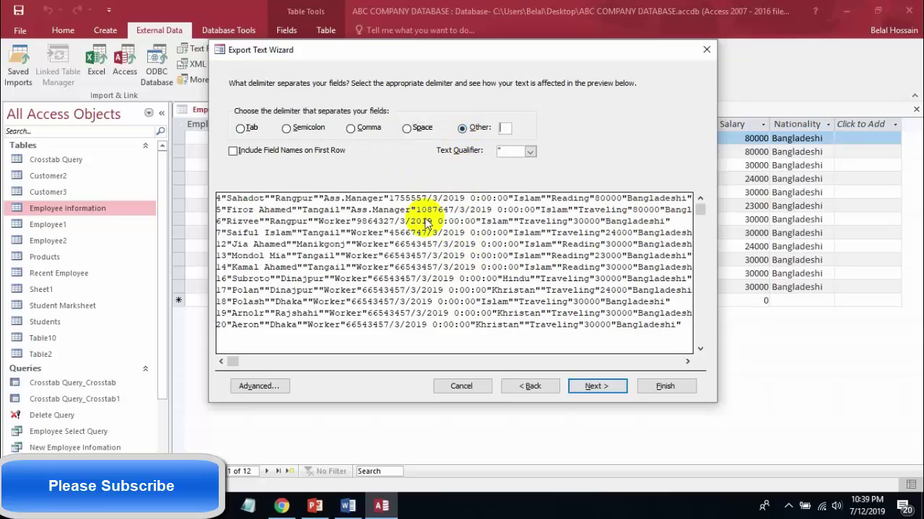
left_click(352, 130)
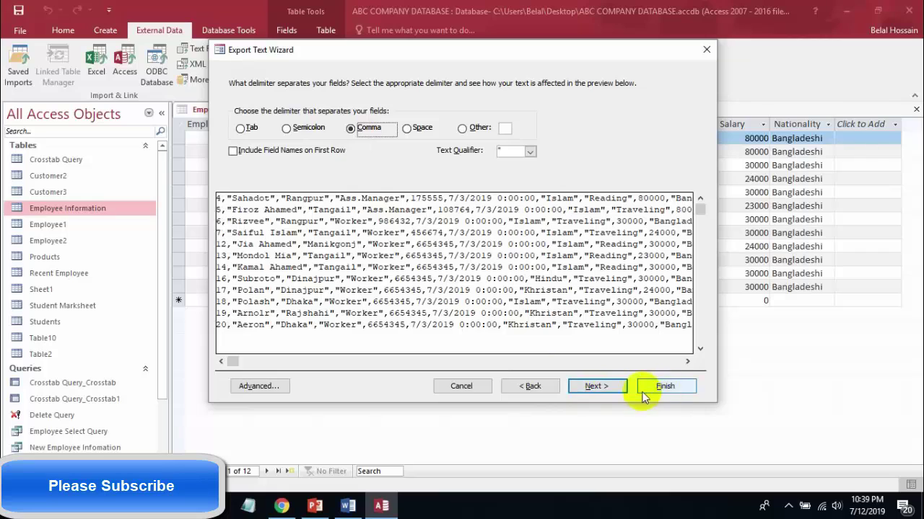
left_click(593, 387)
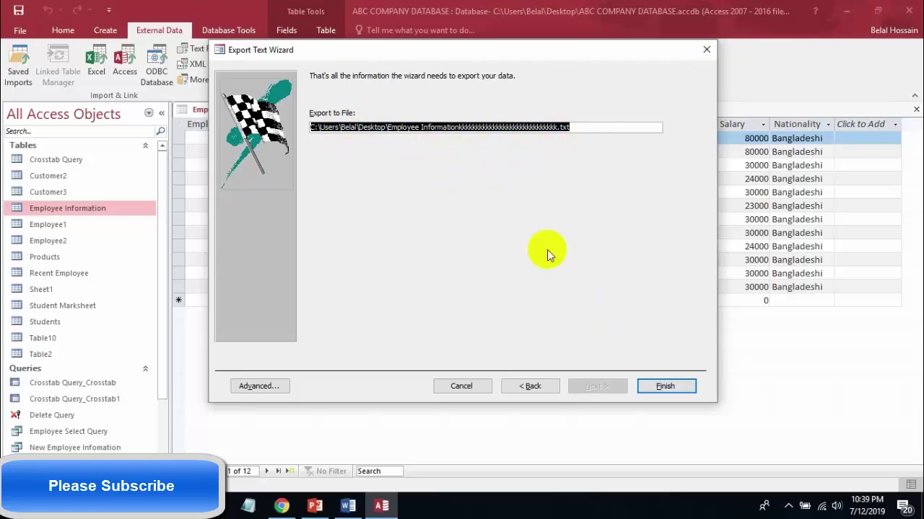
Step: Finish the text file export and save its export steps under the suggested name
left_click(639, 381)
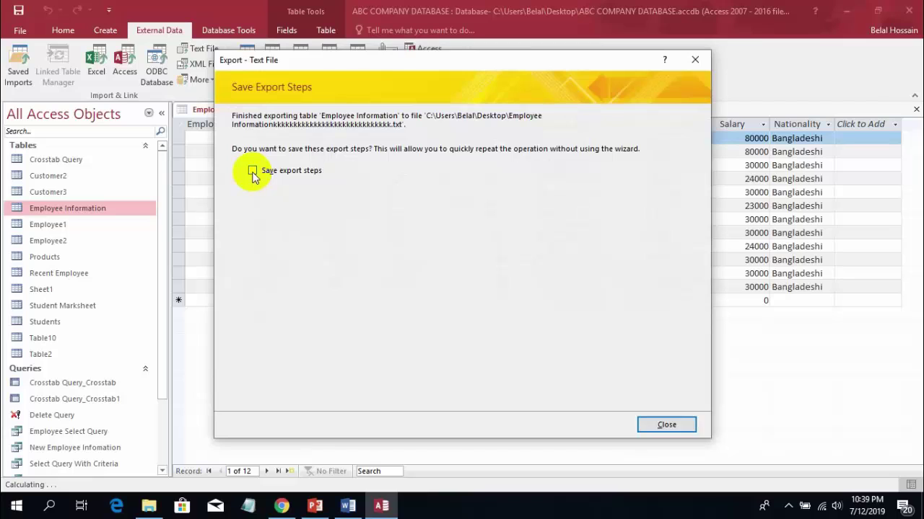
left_click(254, 171)
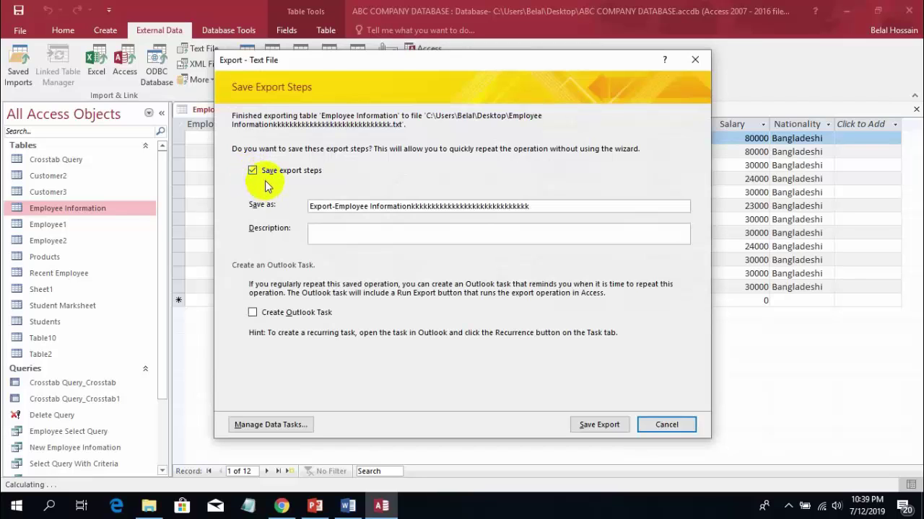
left_click(611, 426)
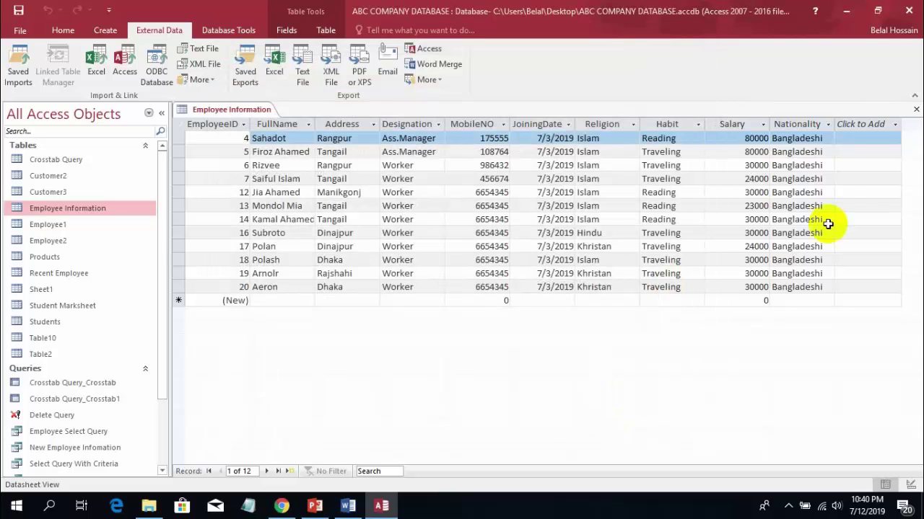
Step: Minimize the database, open the exported Employee Information text file from the desktop in Notepad, and maximize its window
left_click(845, 14)
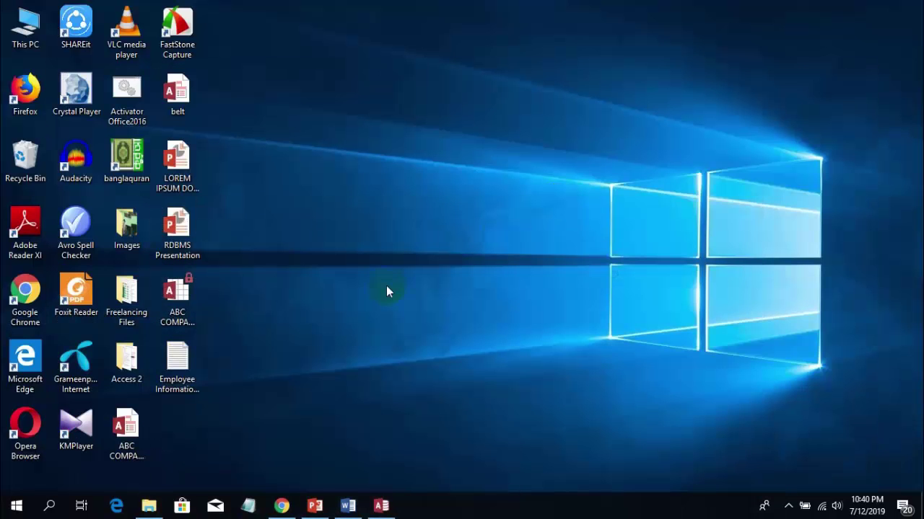
left_click(184, 378)
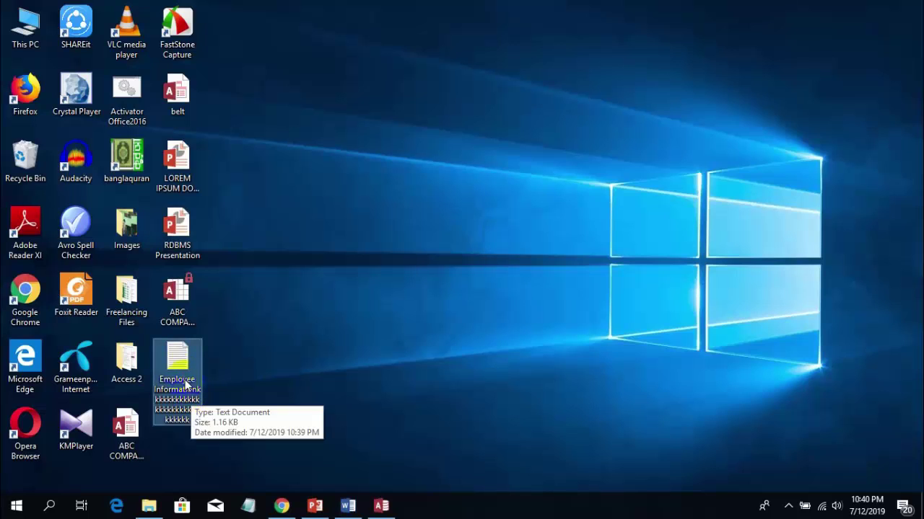
right_click(182, 368)
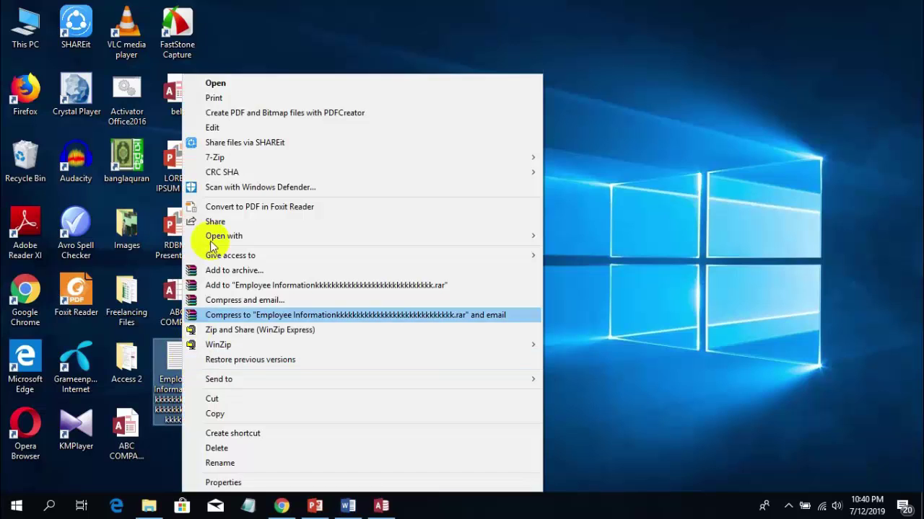
left_click(215, 84)
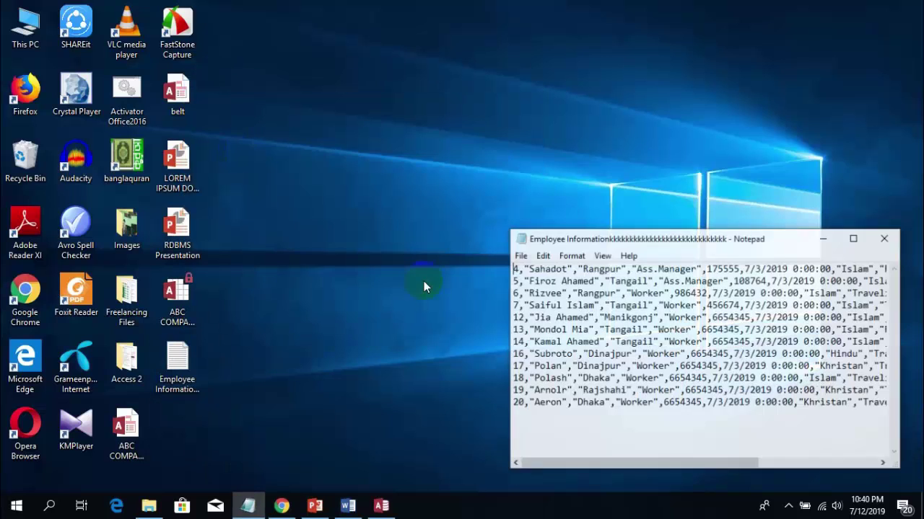
left_click(852, 239)
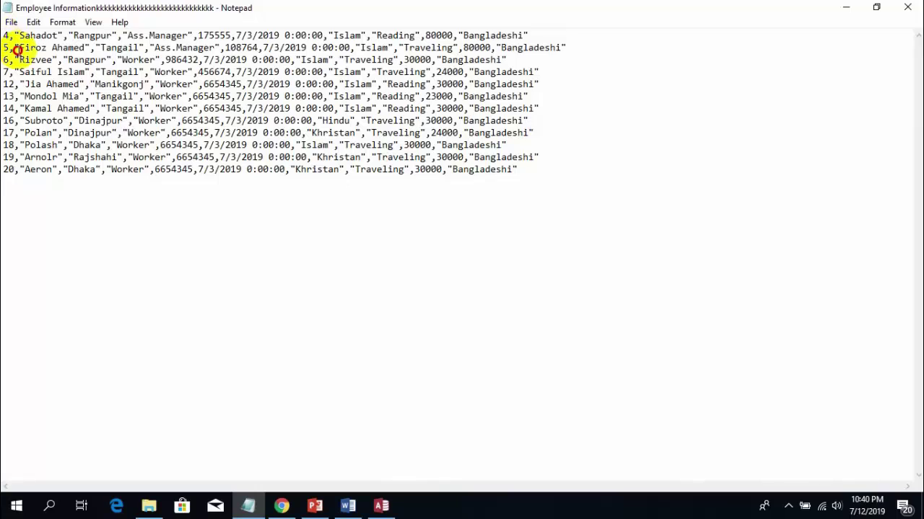
Step: Examine the comma-separated employee records in the exported text file, selecting all of them
mouse_move(3, 36)
left_mouse_down()
mouse_move(207, 155)
mouse_move(339, 176)
mouse_move(537, 175)
mouse_move(295, 130)
mouse_move(6, 35)
left_mouse_up()
left_click(78, 96)
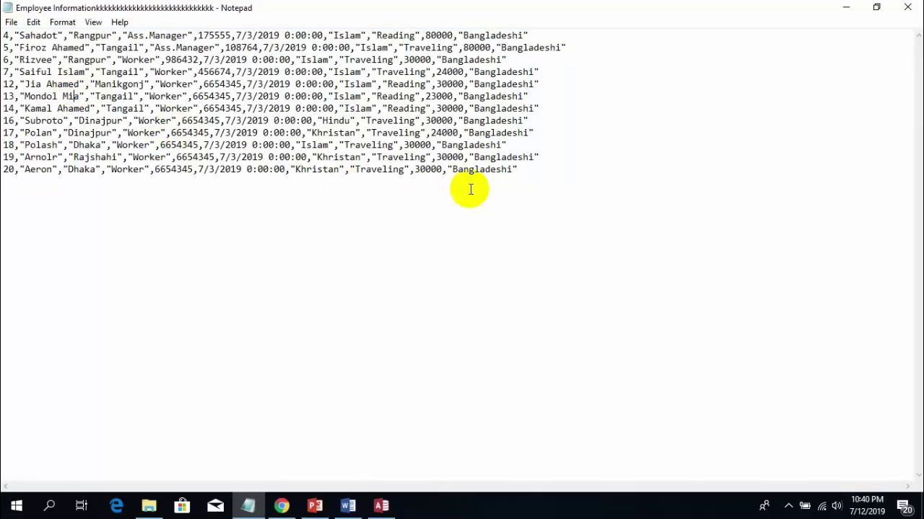
left_click_drag(536, 171, 5, 34)
left_click(137, 113)
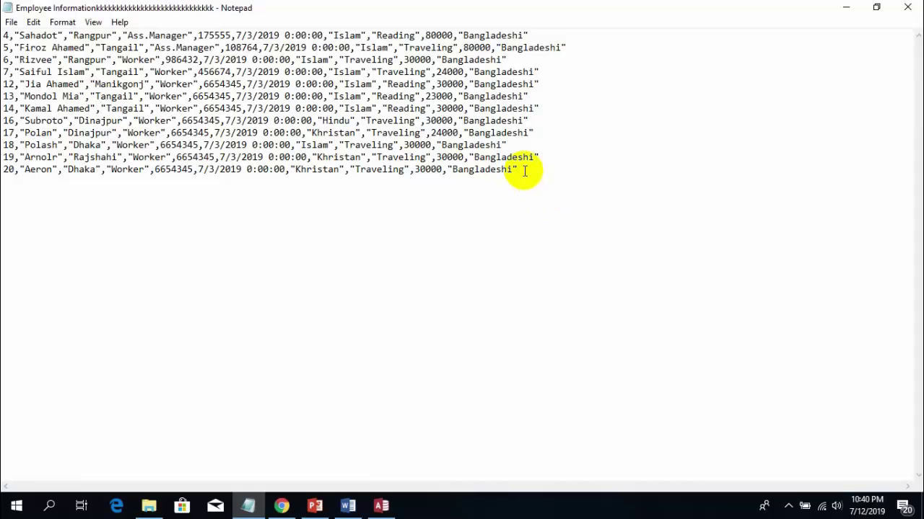
left_click_drag(525, 171, 4, 35)
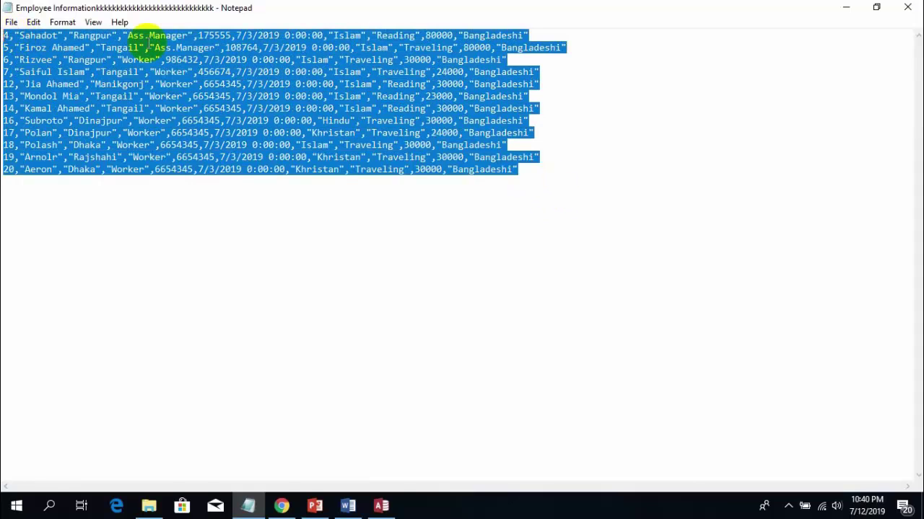
Step: Switch back to Access and publish the Employee Information table as a PDF on the Desktop, appending a run of d letters to the file name
key("alt+Tab")
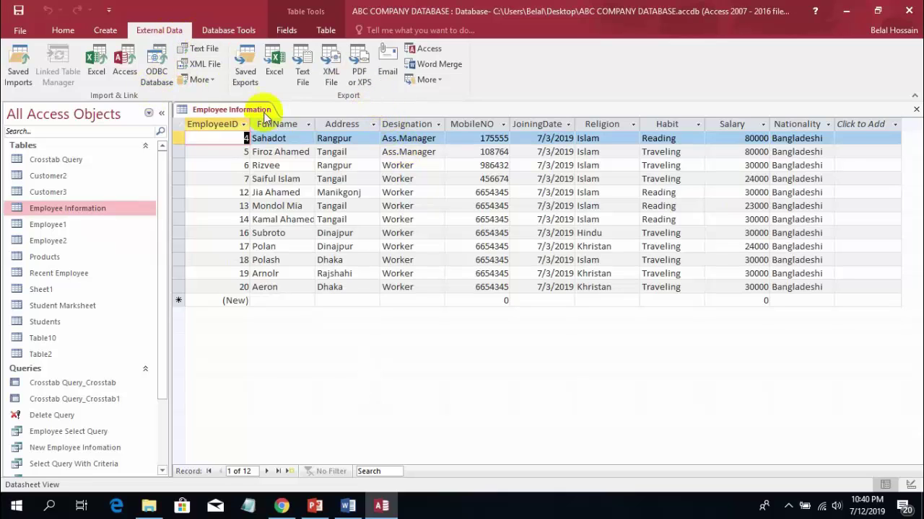
left_click(362, 67)
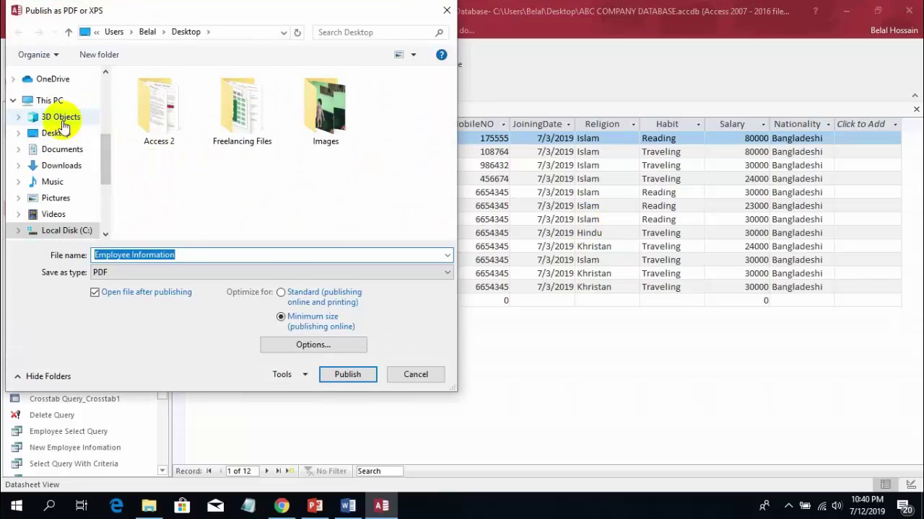
scroll(64, 126, "up", 4)
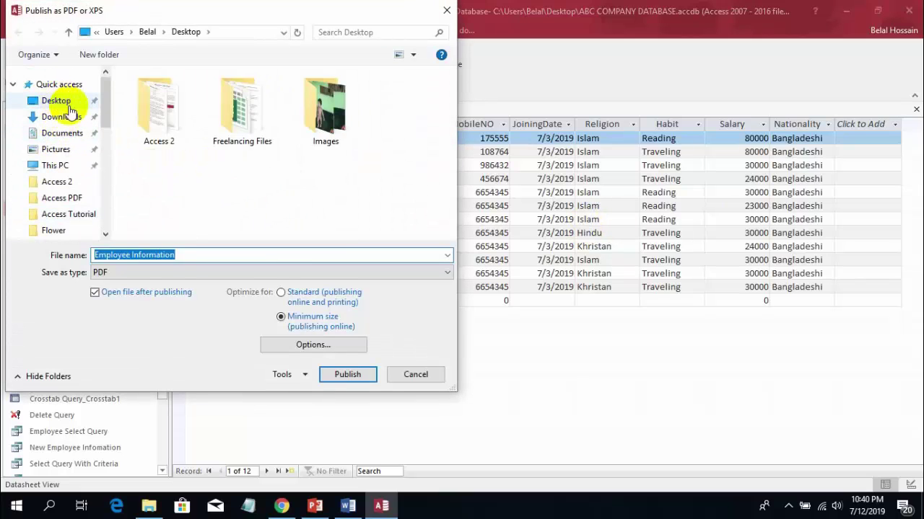
left_click(71, 102)
left_click(185, 252)
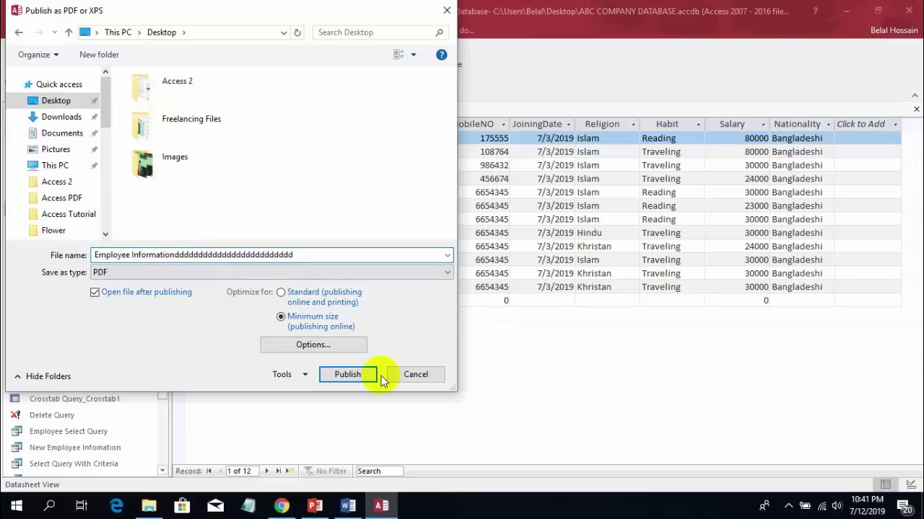
left_click(347, 374)
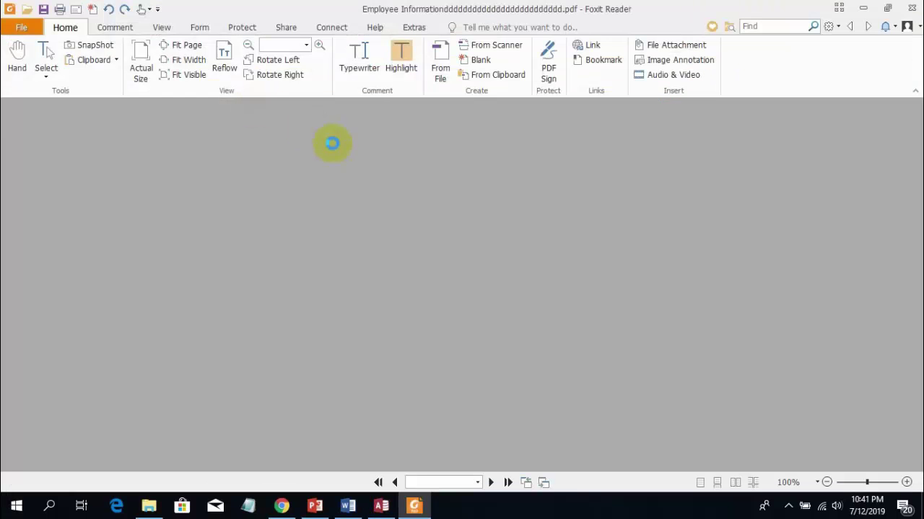
Step: Examine the employee records and page layout in the published PDF in Foxit Reader
scroll(580, 247, "down", 3)
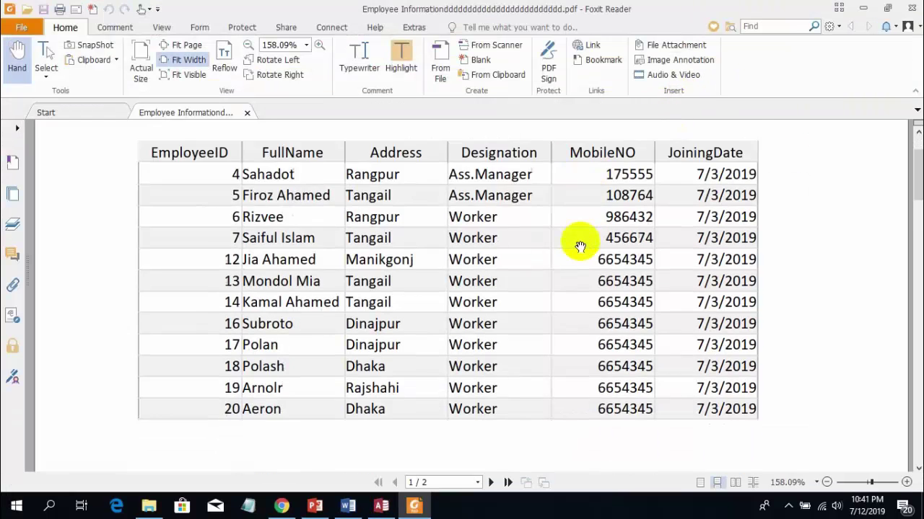
scroll(577, 249, "down", 5)
scroll(572, 256, "up", 6)
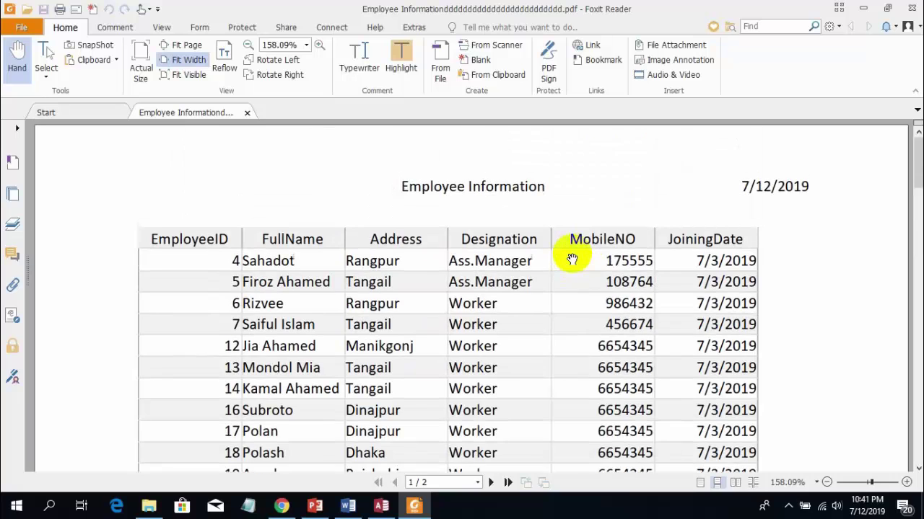
scroll(570, 260, "down", 5)
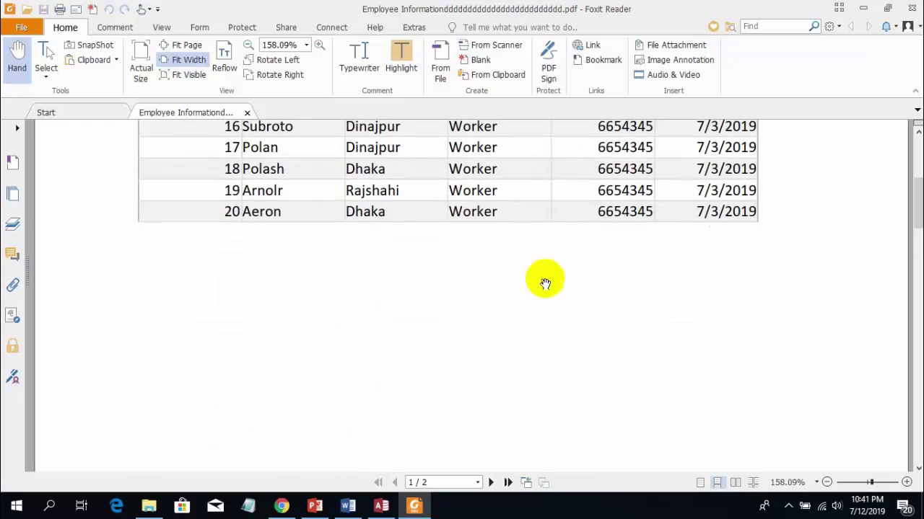
scroll(543, 280, "up", 5)
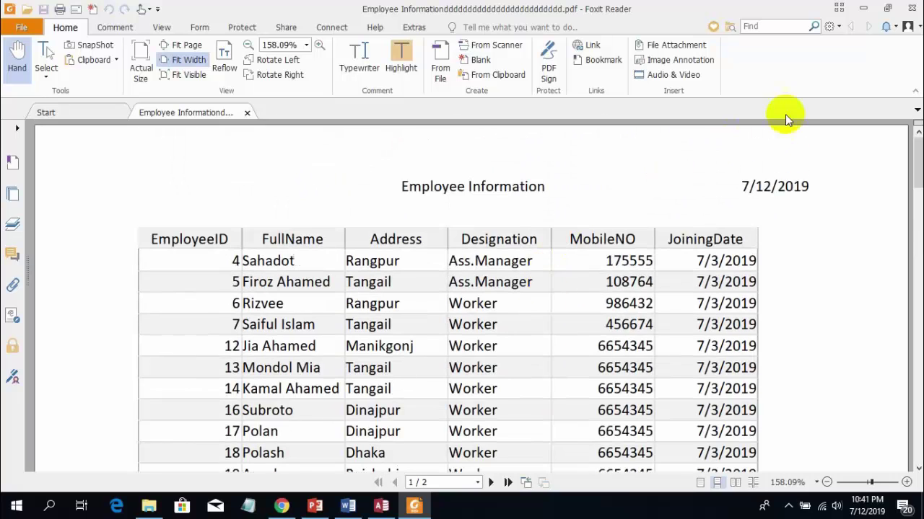
Step: Minimize the PDF viewer and save the PDF export steps under the suggested name
left_click(862, 10)
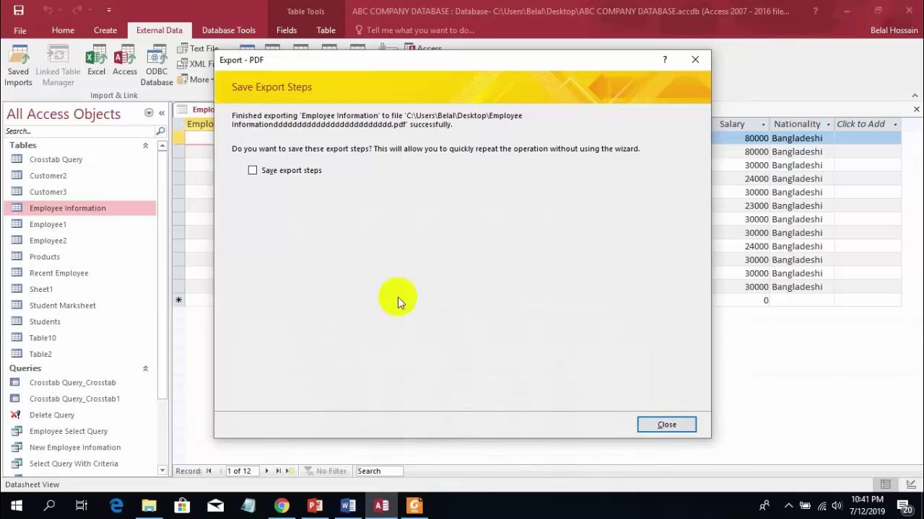
left_click(252, 170)
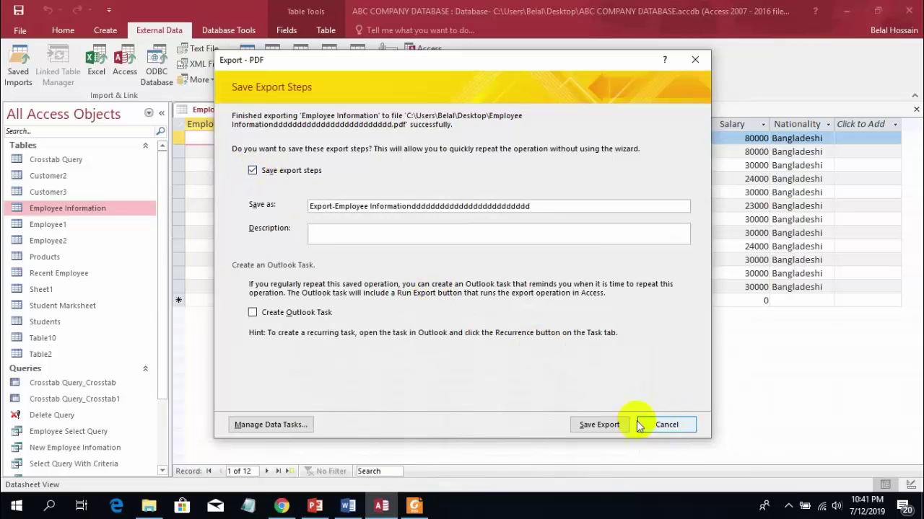
left_click(598, 424)
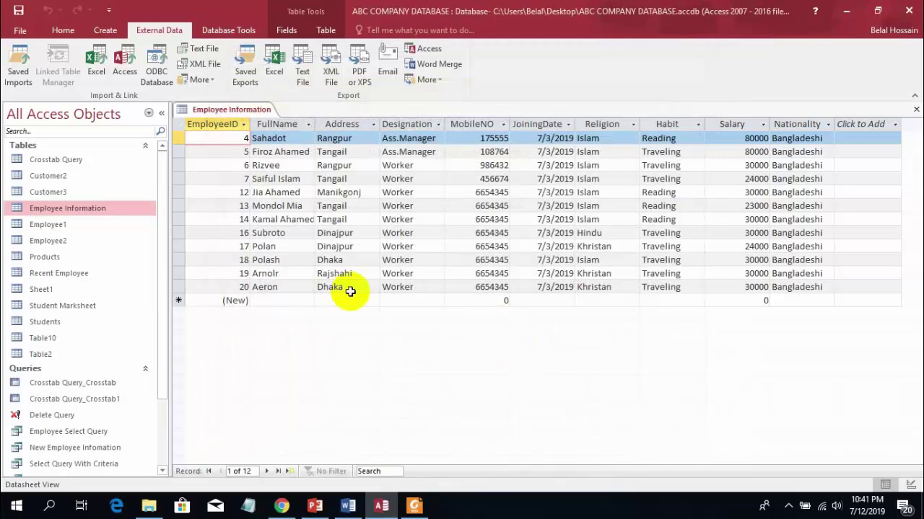